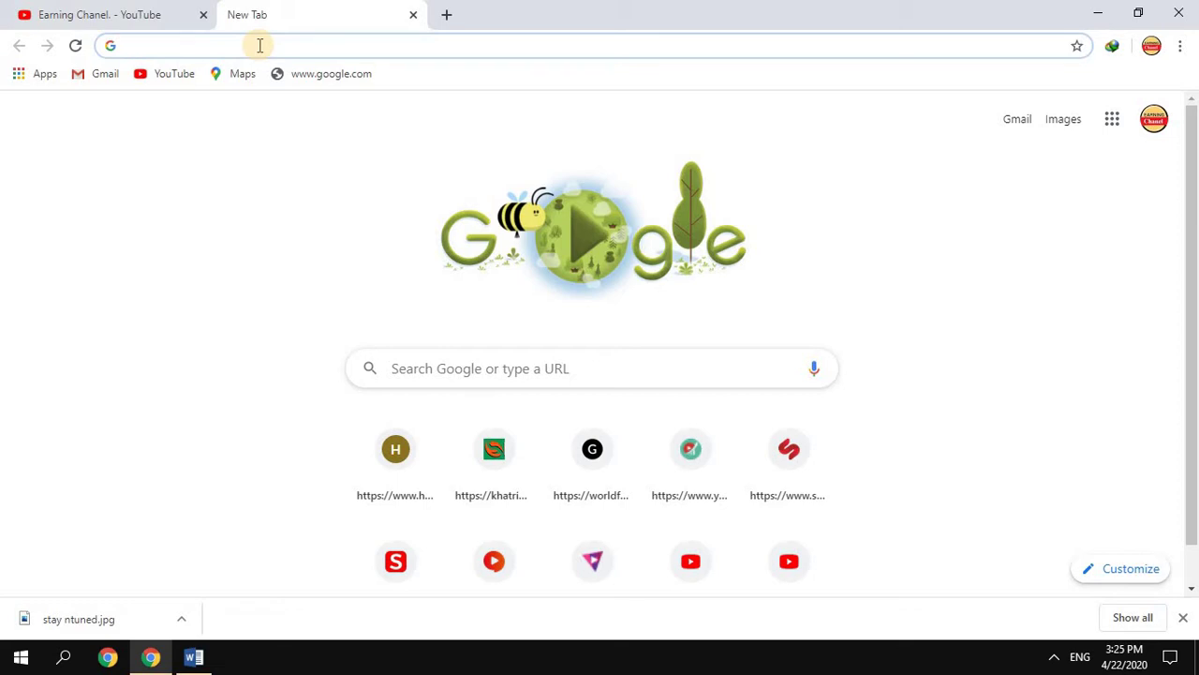
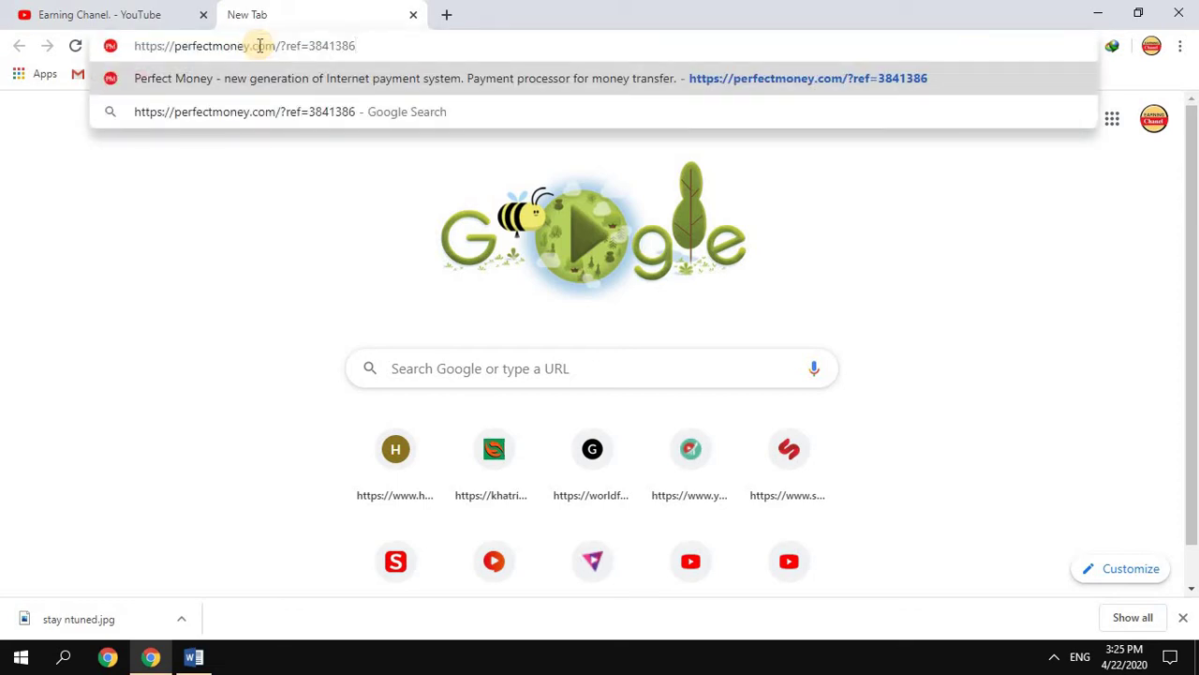
Load the Perfect Money home page from the pasted referral URL
key("Return")
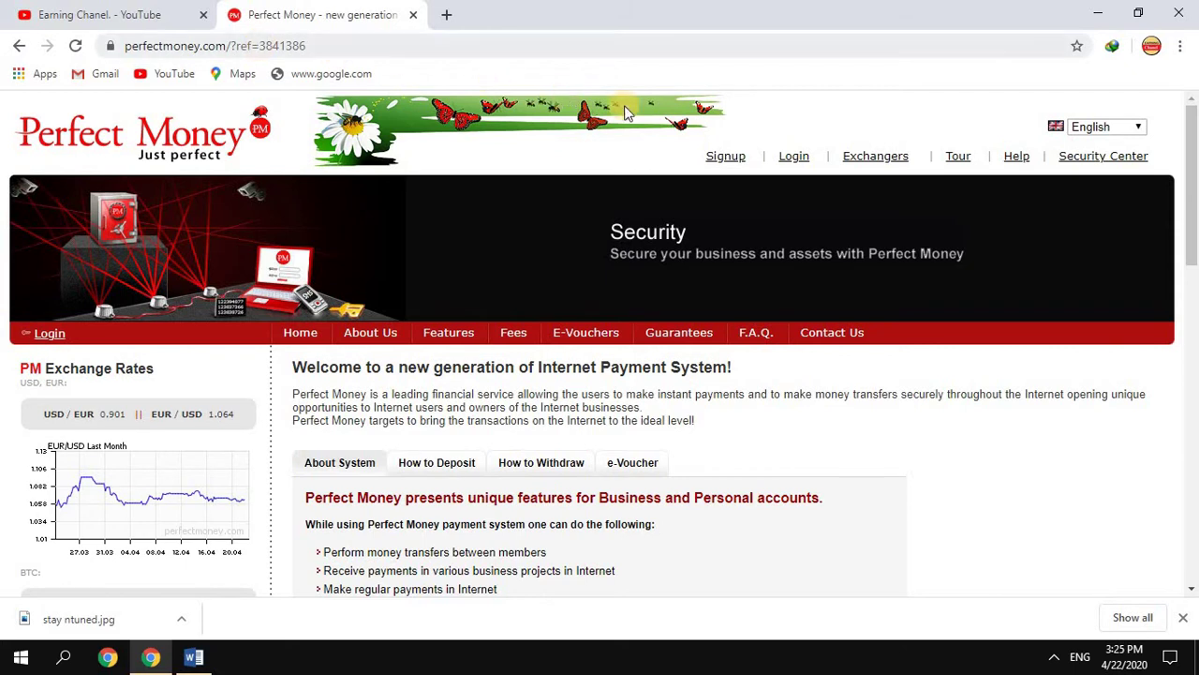
Open the Signup page and scroll down to the empty 'Create an Account' registration fields
left_click(726, 159)
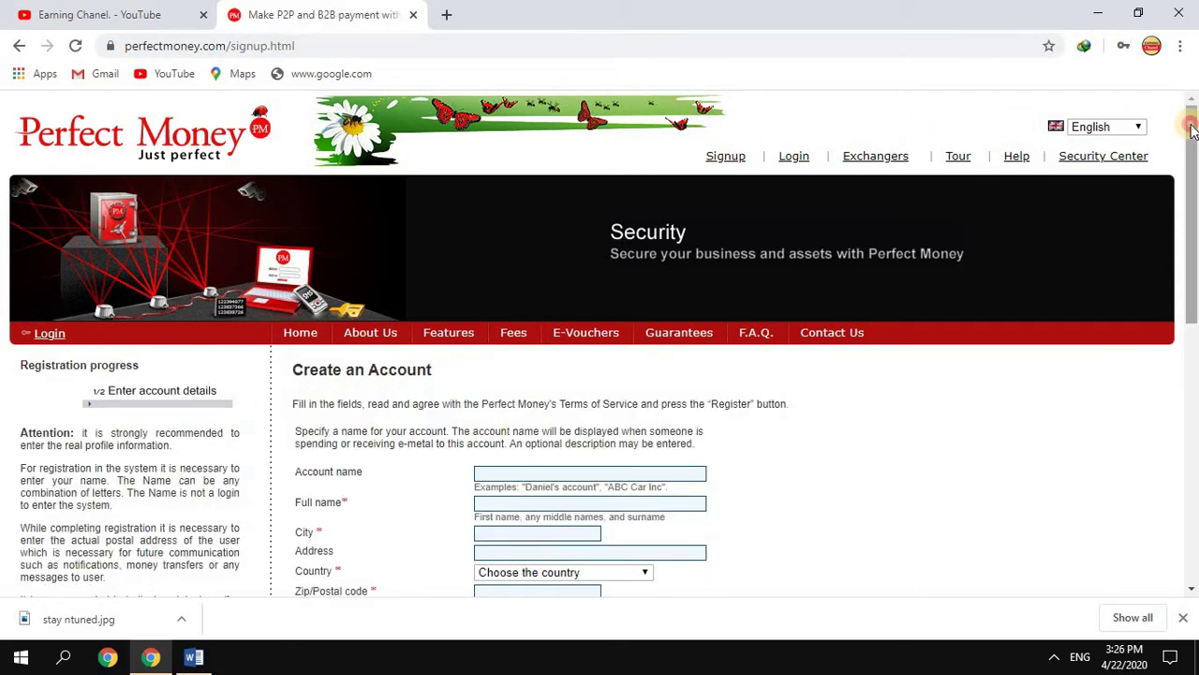
left_click_drag(1188, 131, 1167, 217)
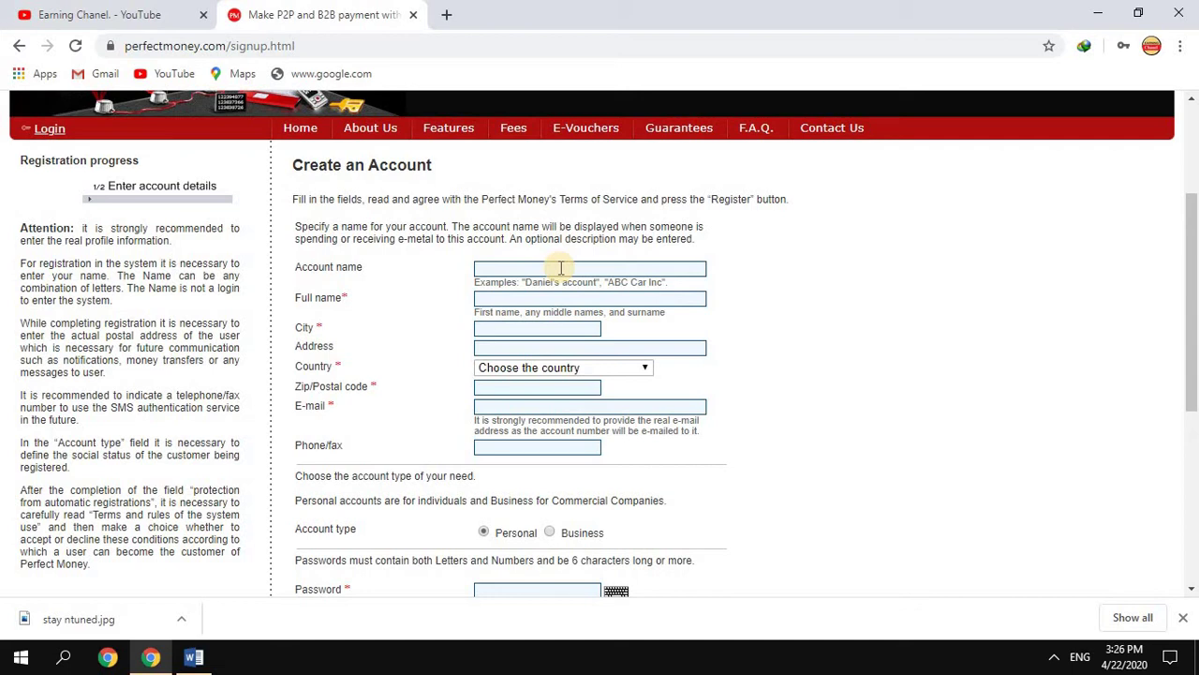
left_click(489, 300)
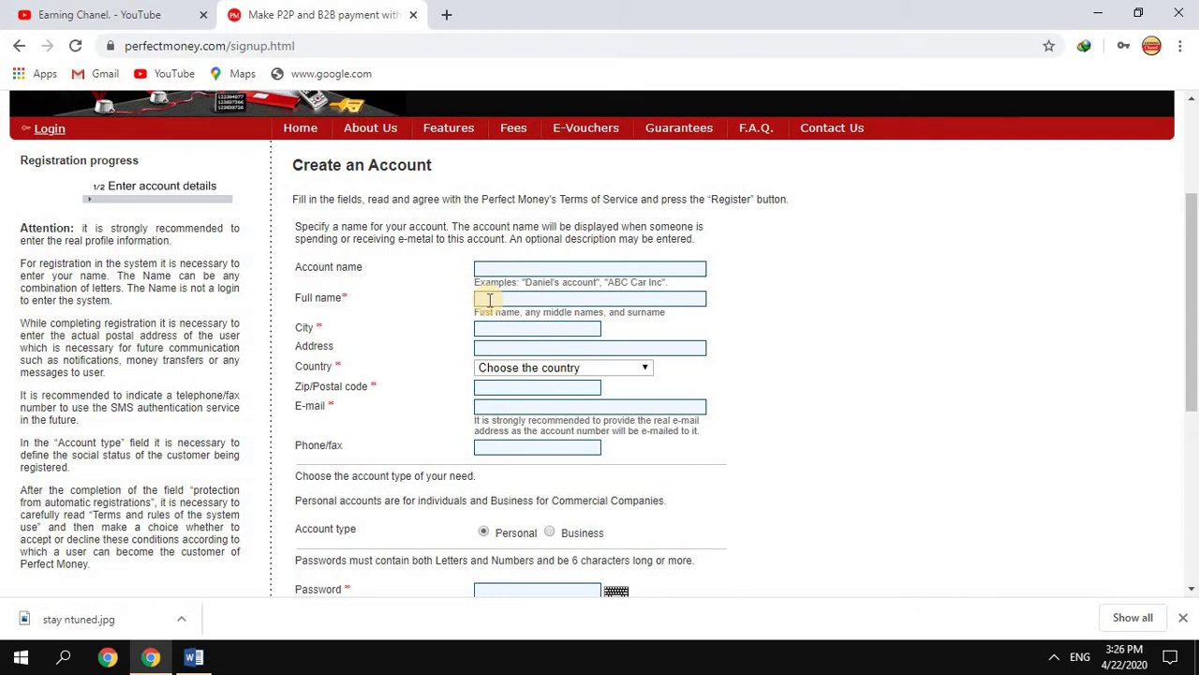
left_click(489, 300)
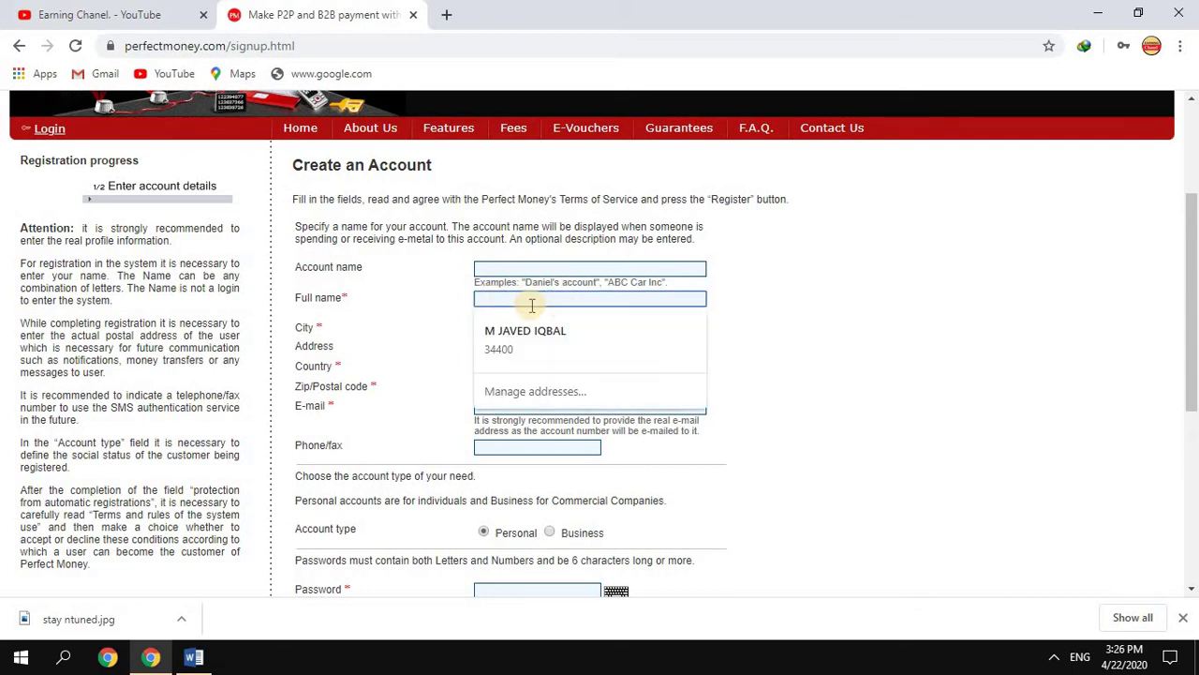
left_click(372, 335)
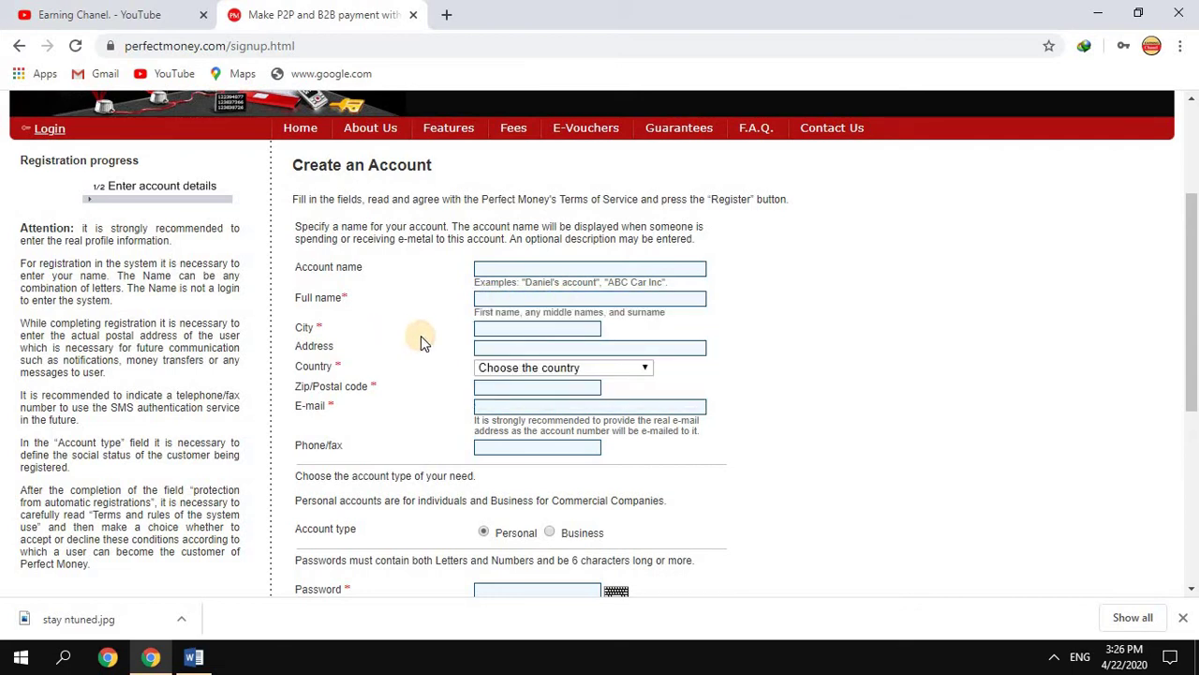
left_click(506, 270)
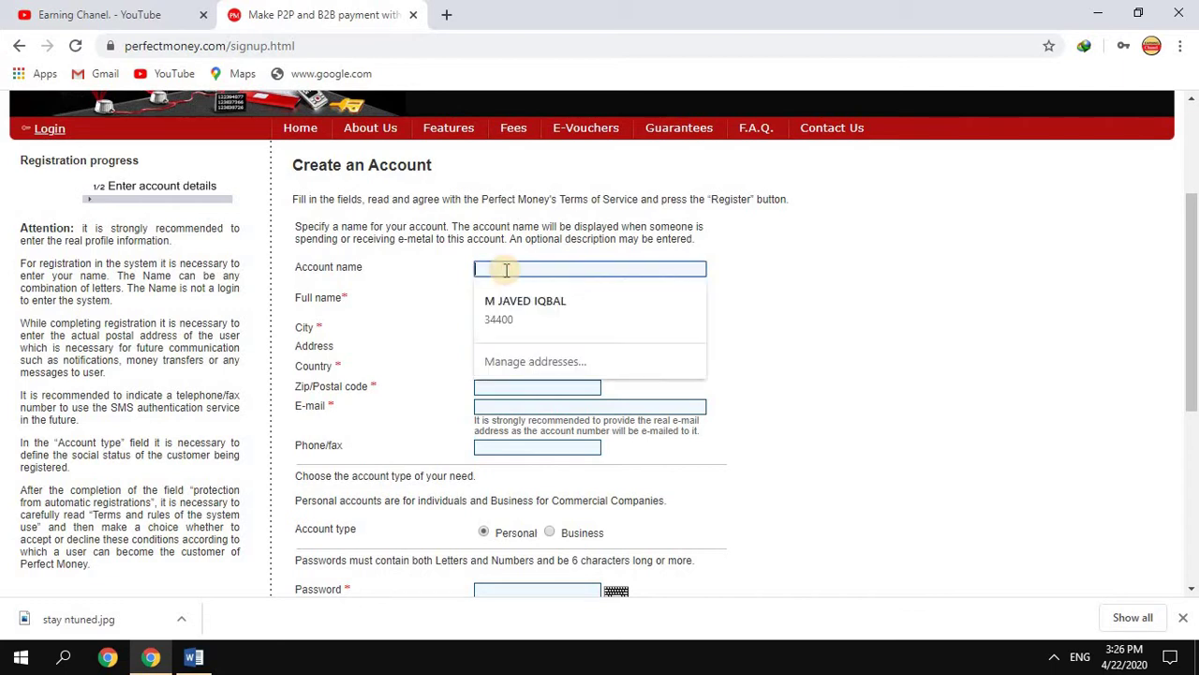
left_click(457, 351)
left_click(497, 332)
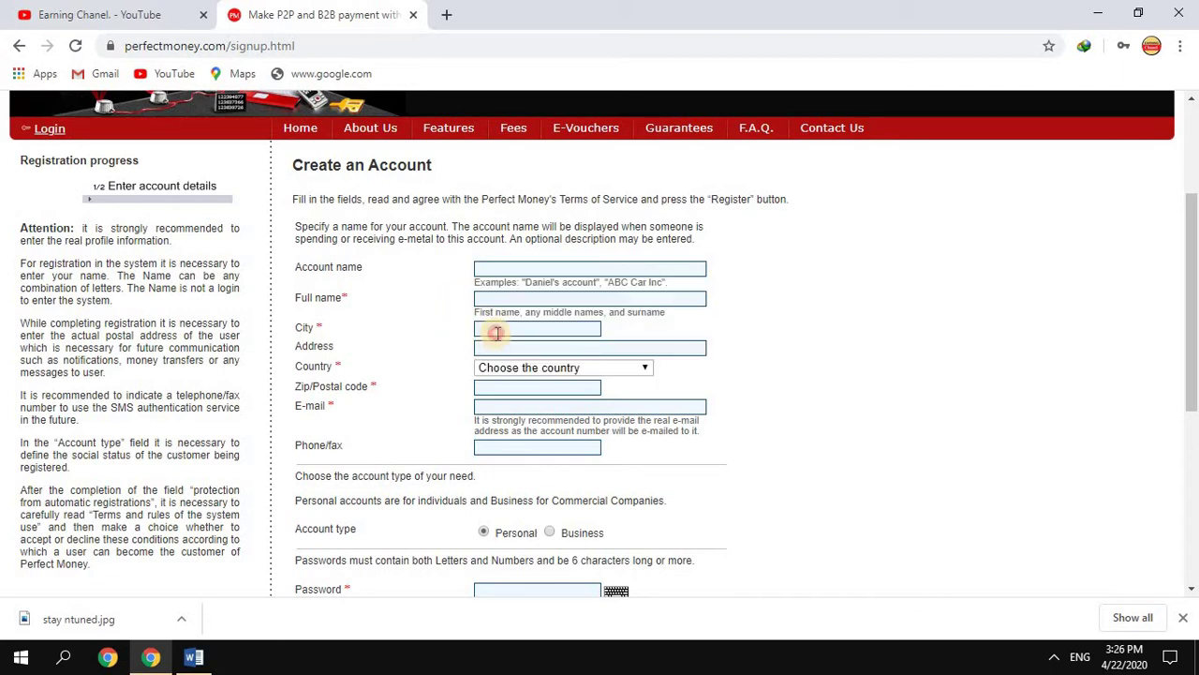
left_click(910, 318)
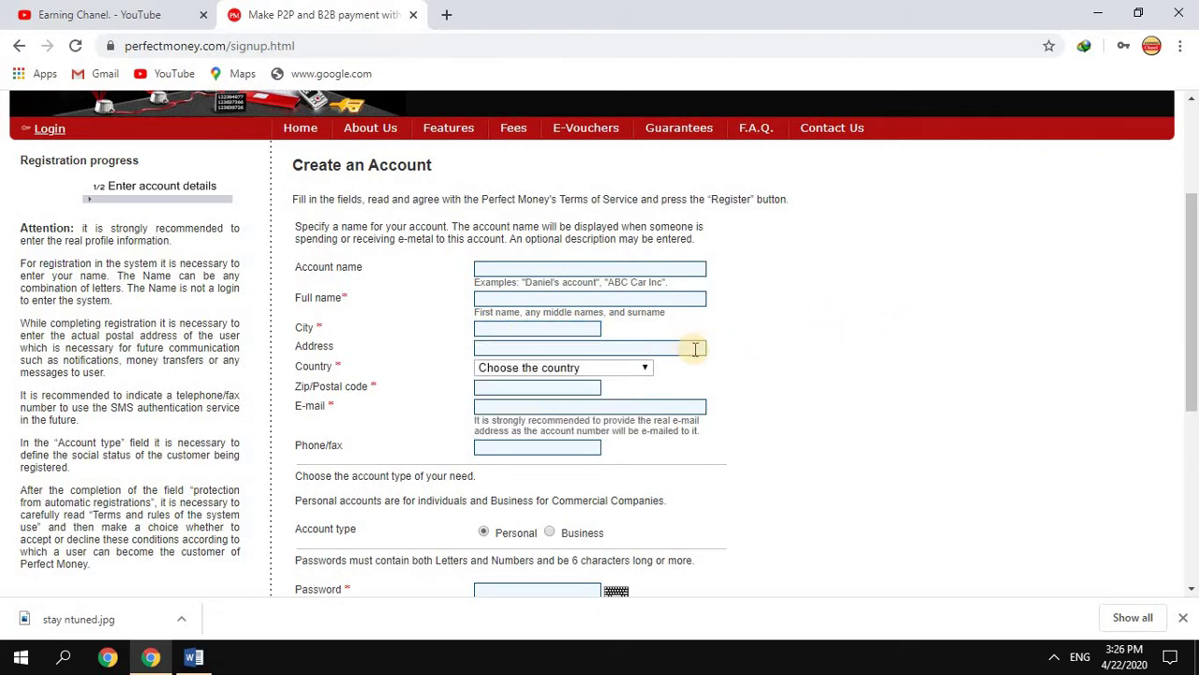
left_click(632, 373)
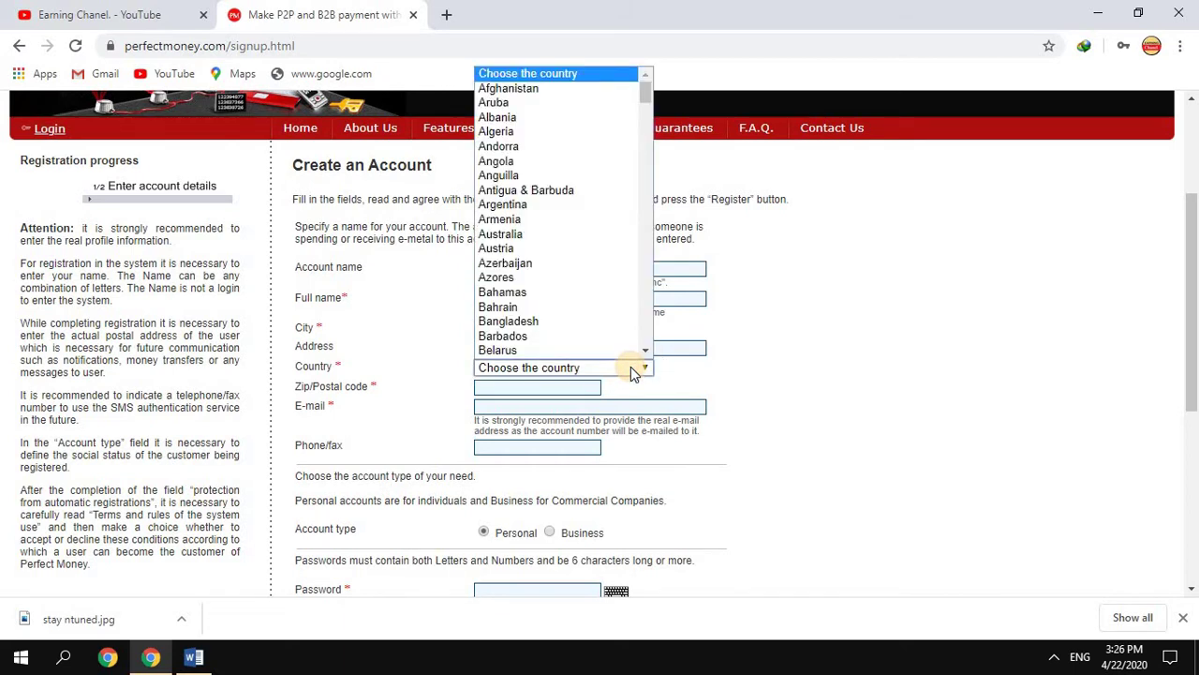
left_click_drag(645, 351, 780, 349)
left_click(780, 348)
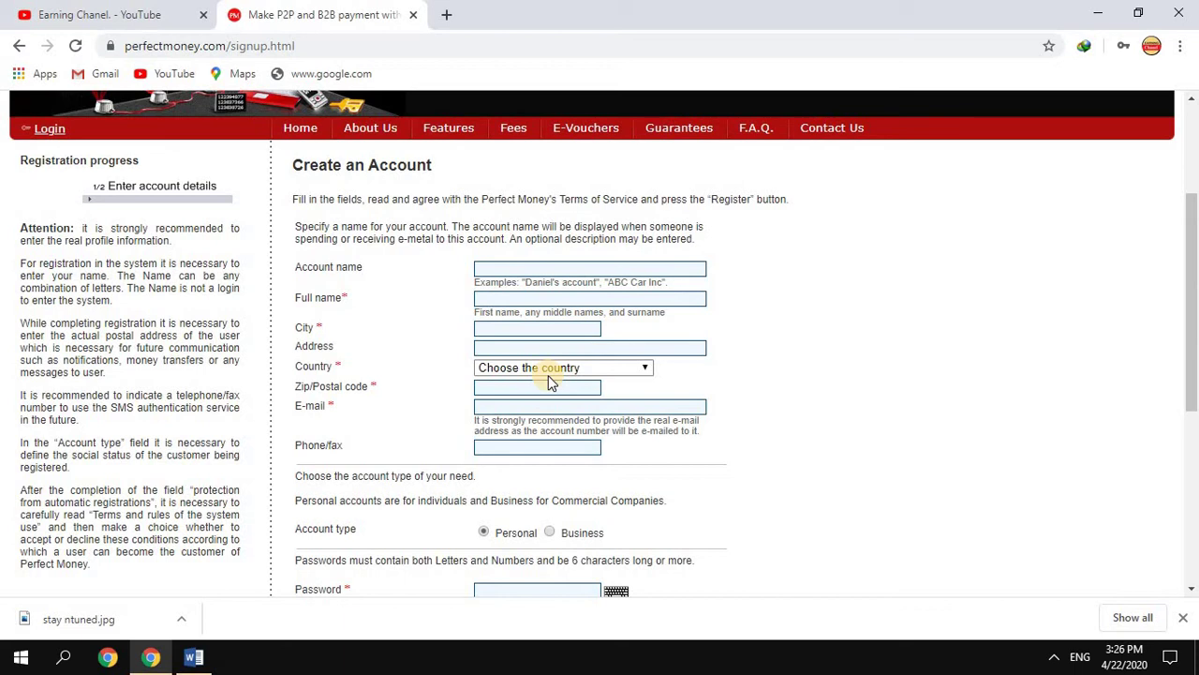
Search Google for 'multan postal code' in a new tab (66000) and return to the signup form
left_click(448, 13)
type("mu")
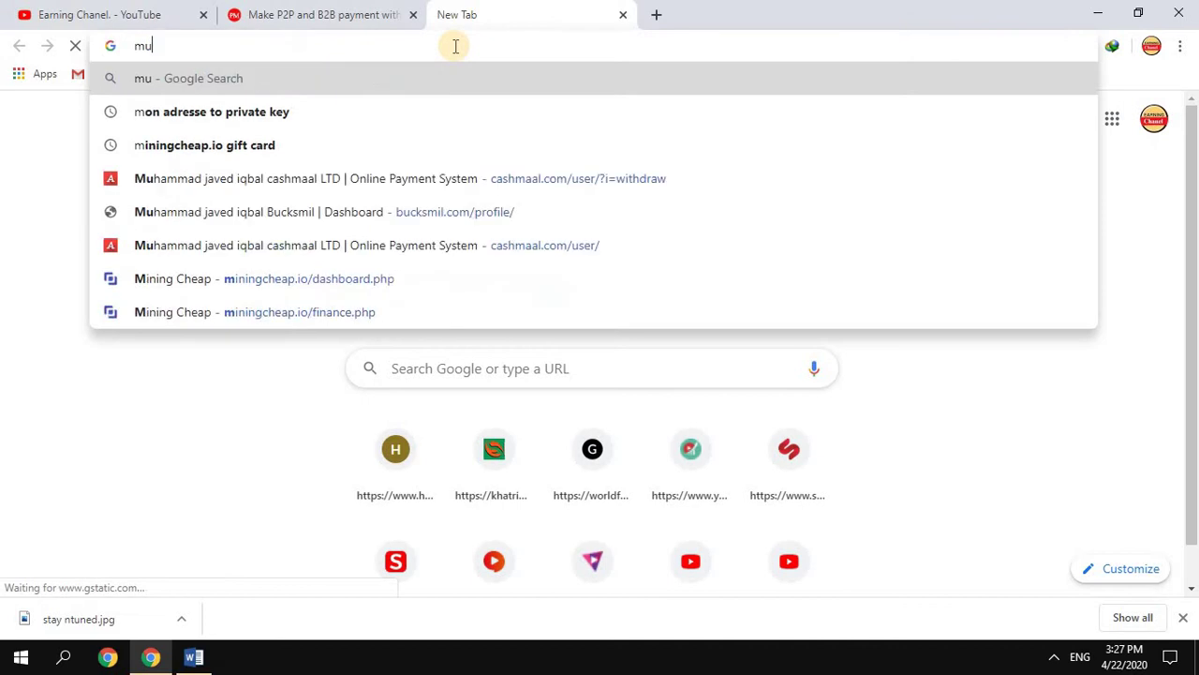
type("ltan ")
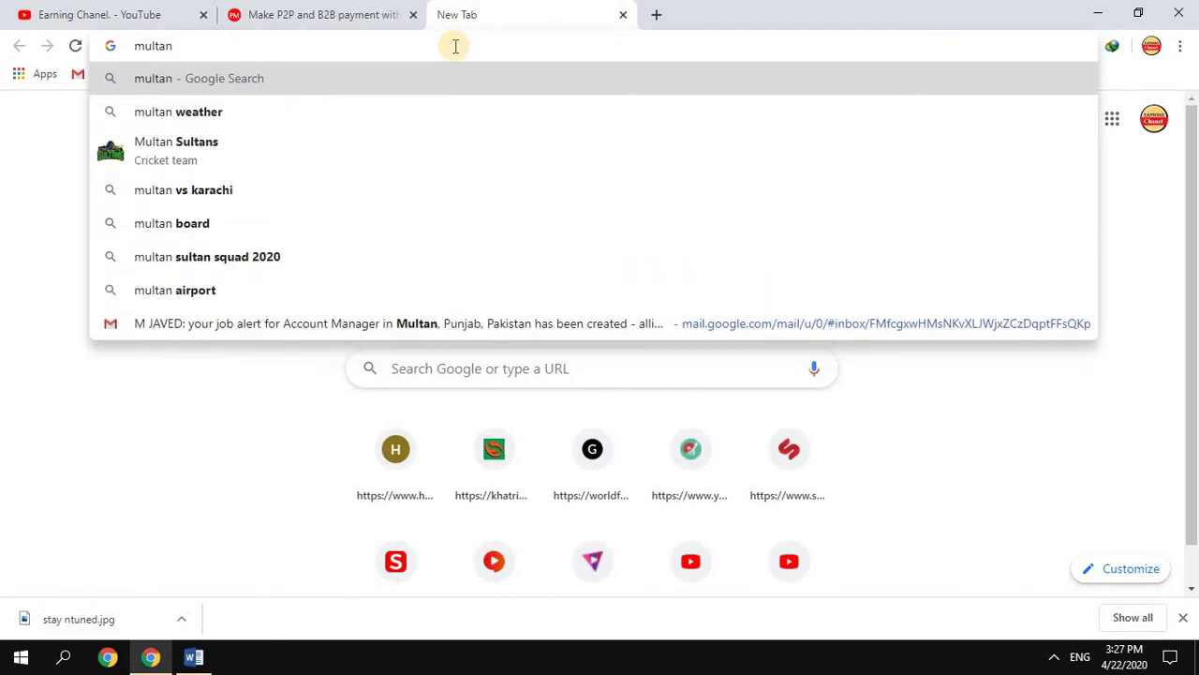
type("pos")
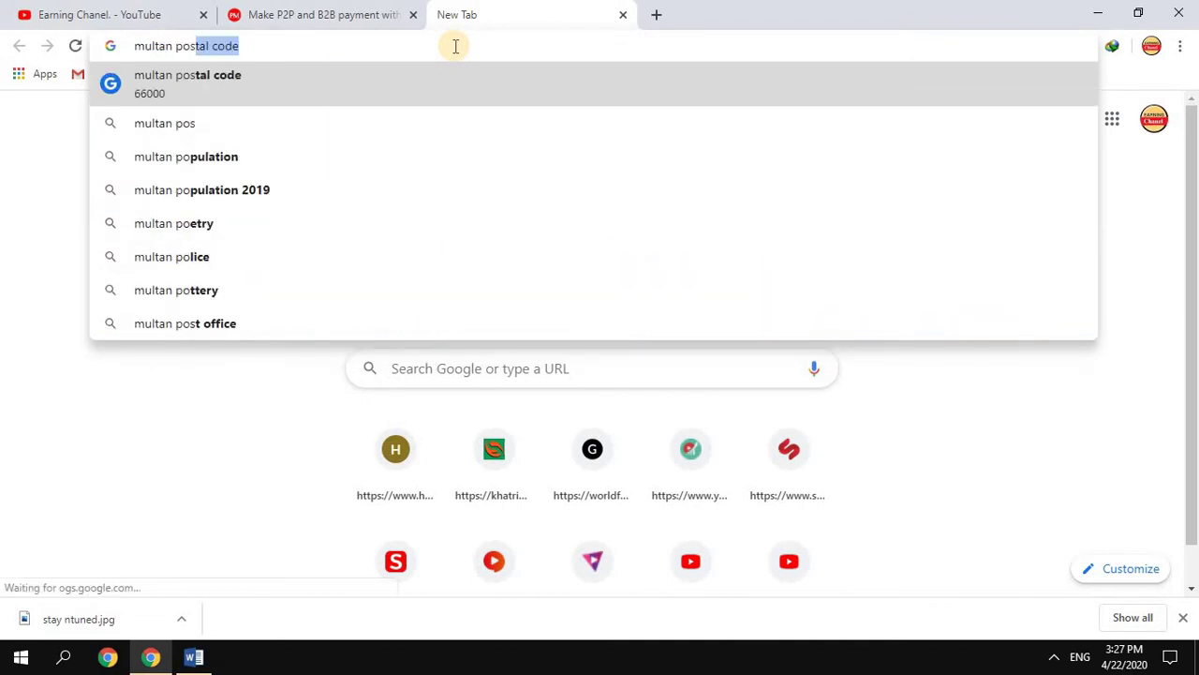
key("Return")
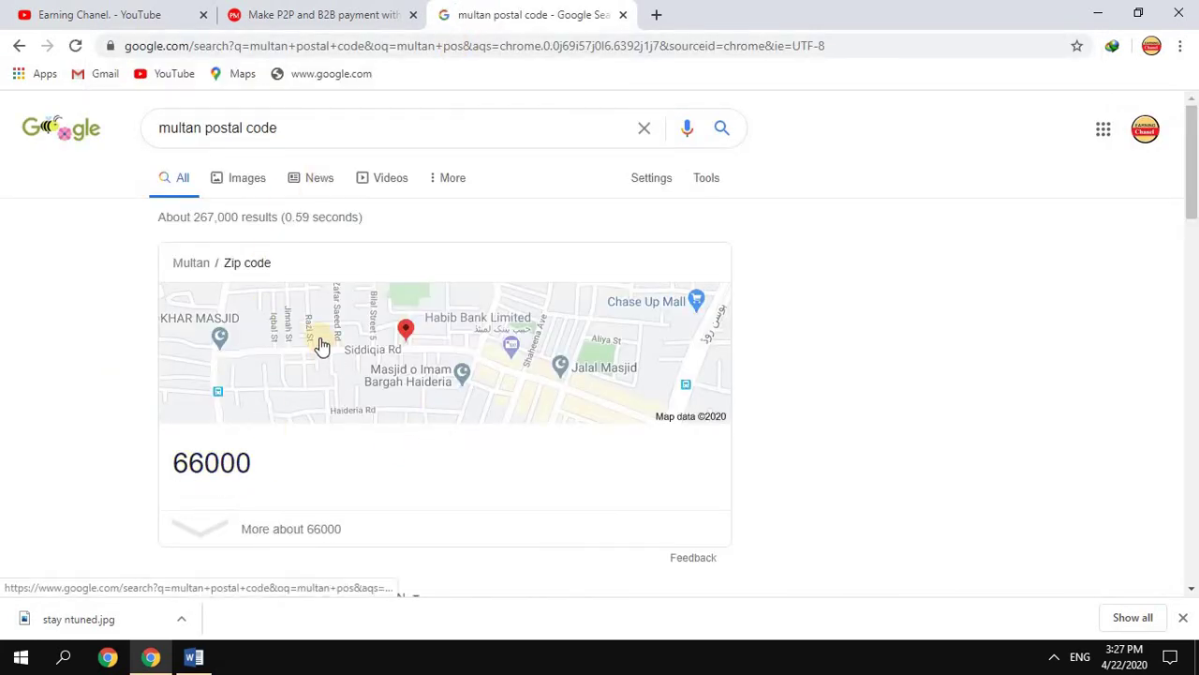
left_click(328, 9)
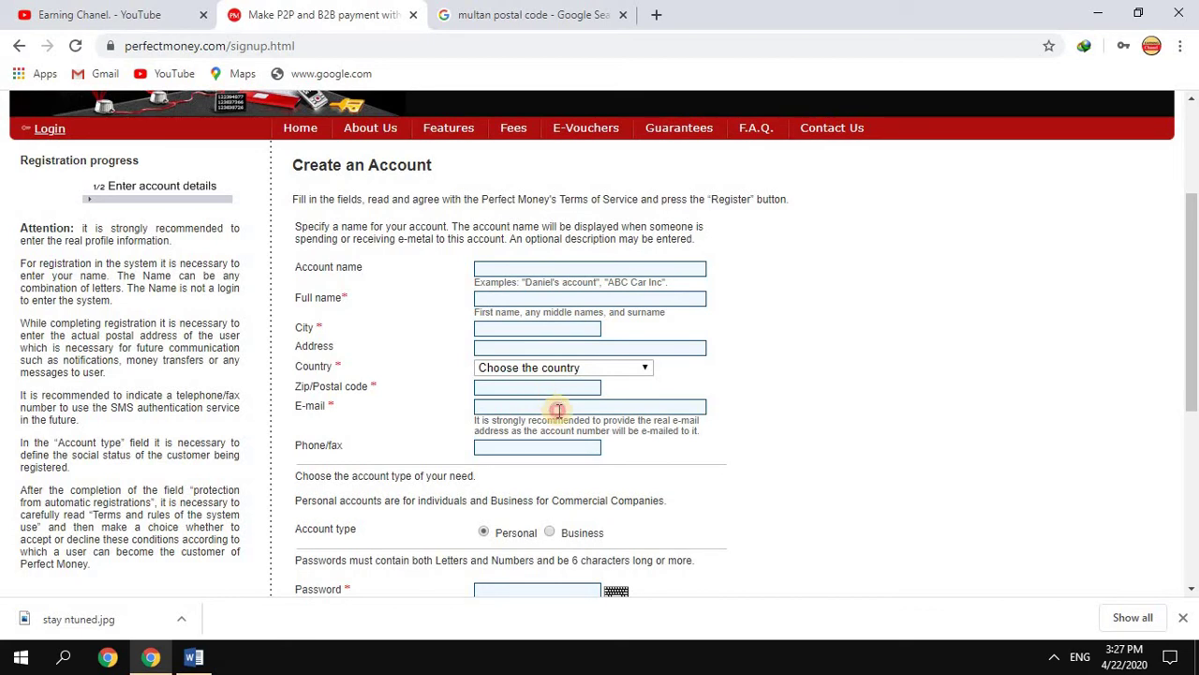
left_click(559, 407)
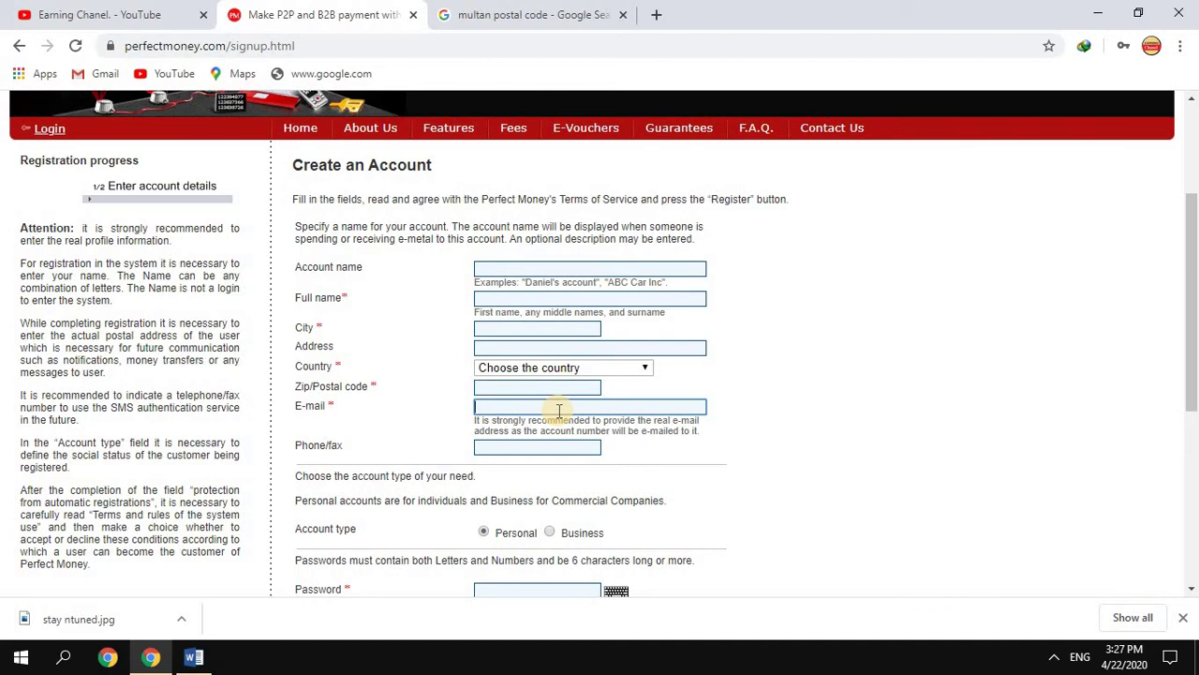
left_click(538, 448)
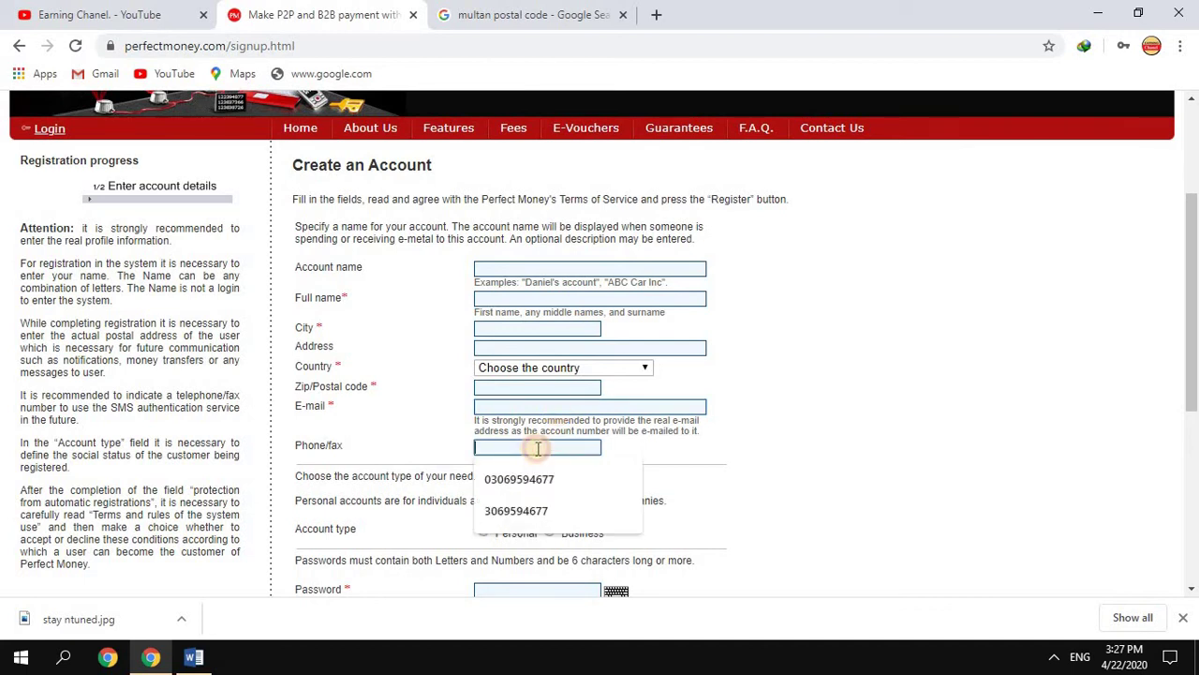
left_click(853, 409)
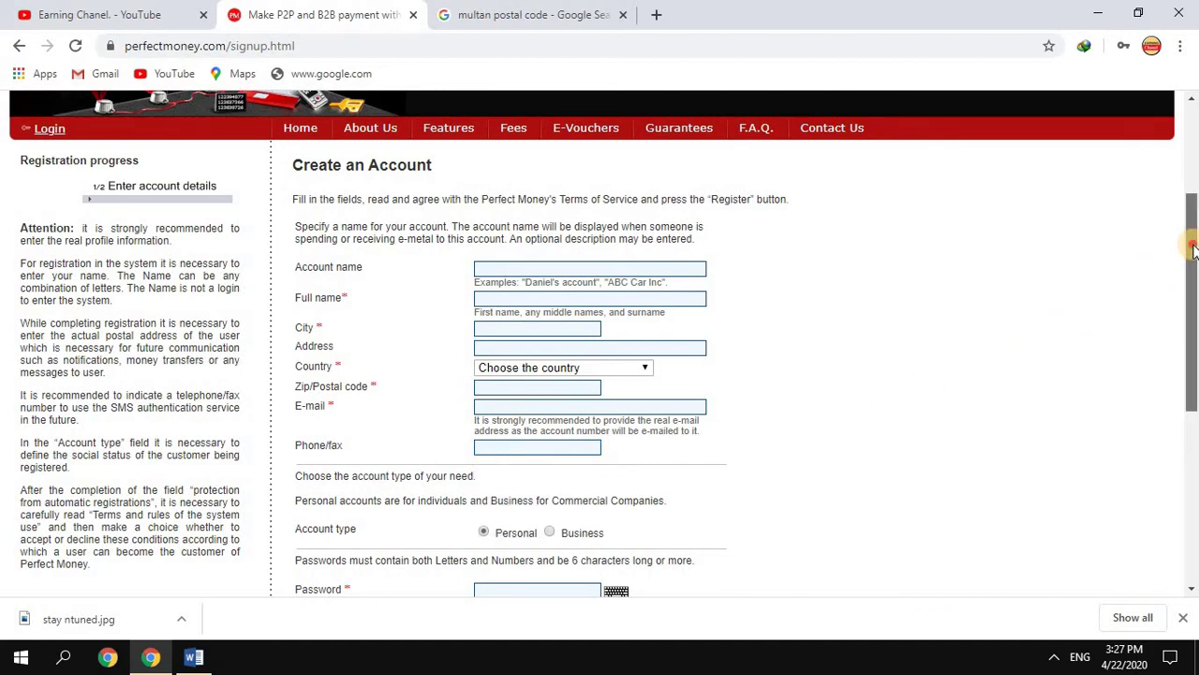
left_click_drag(1193, 249, 1192, 367)
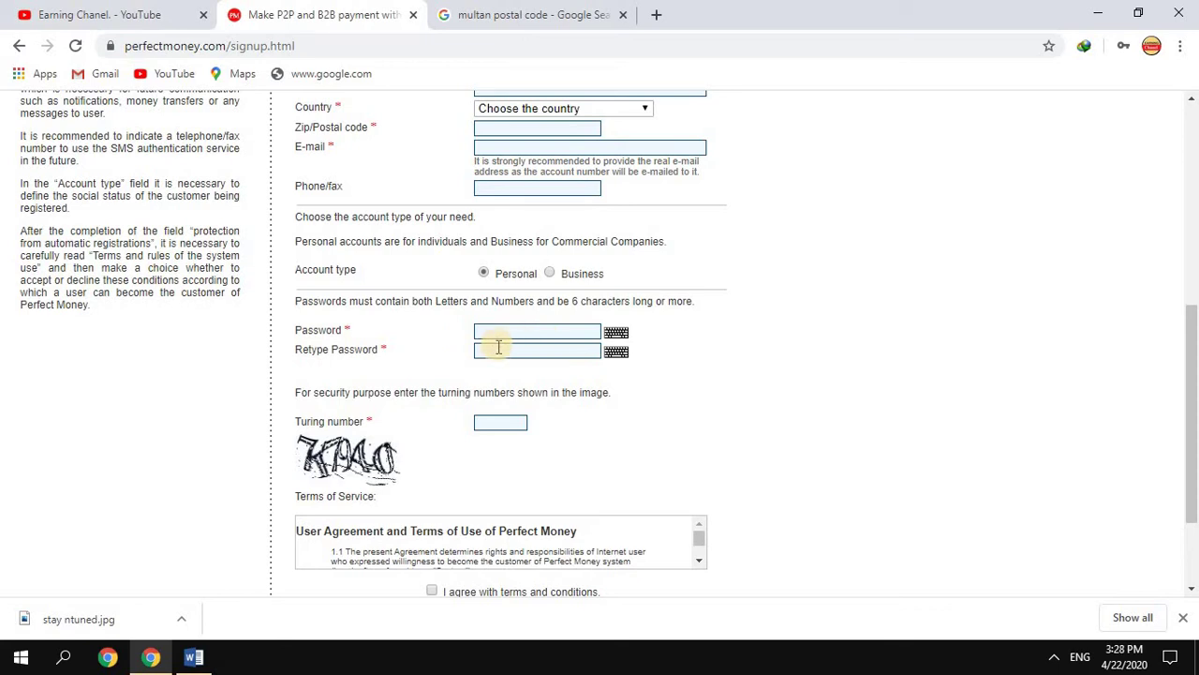
Enter the digits from the security image into the signup form's Turing number field
left_click(486, 423)
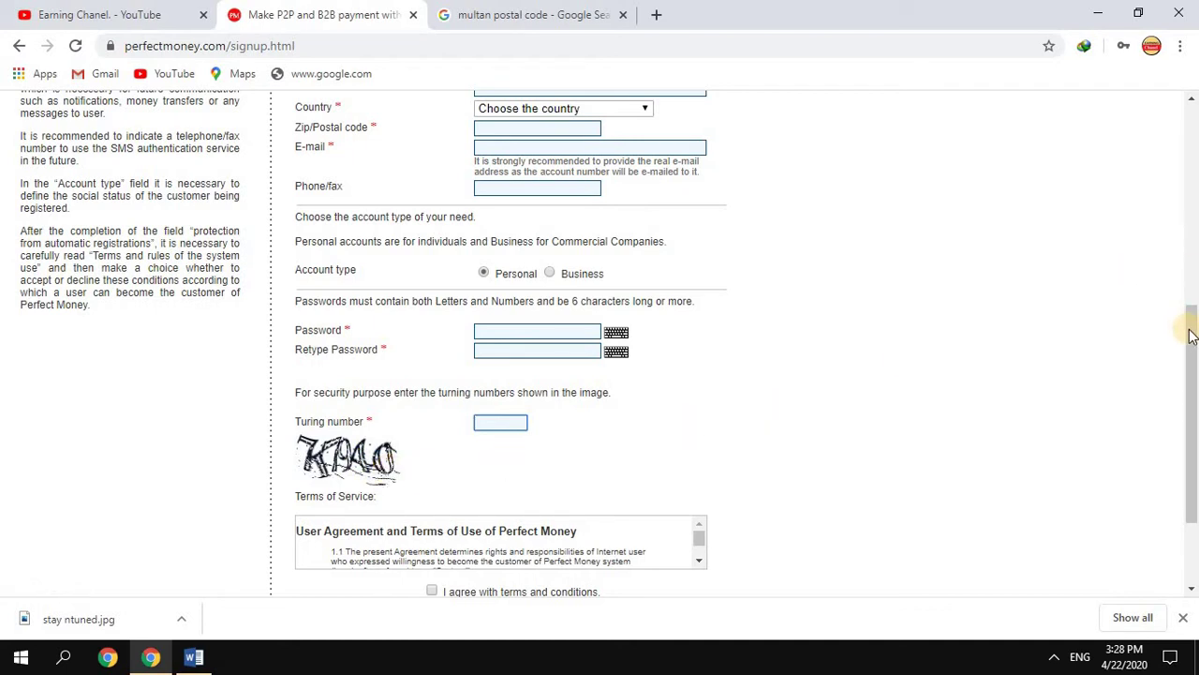
left_click_drag(1192, 336, 1193, 369)
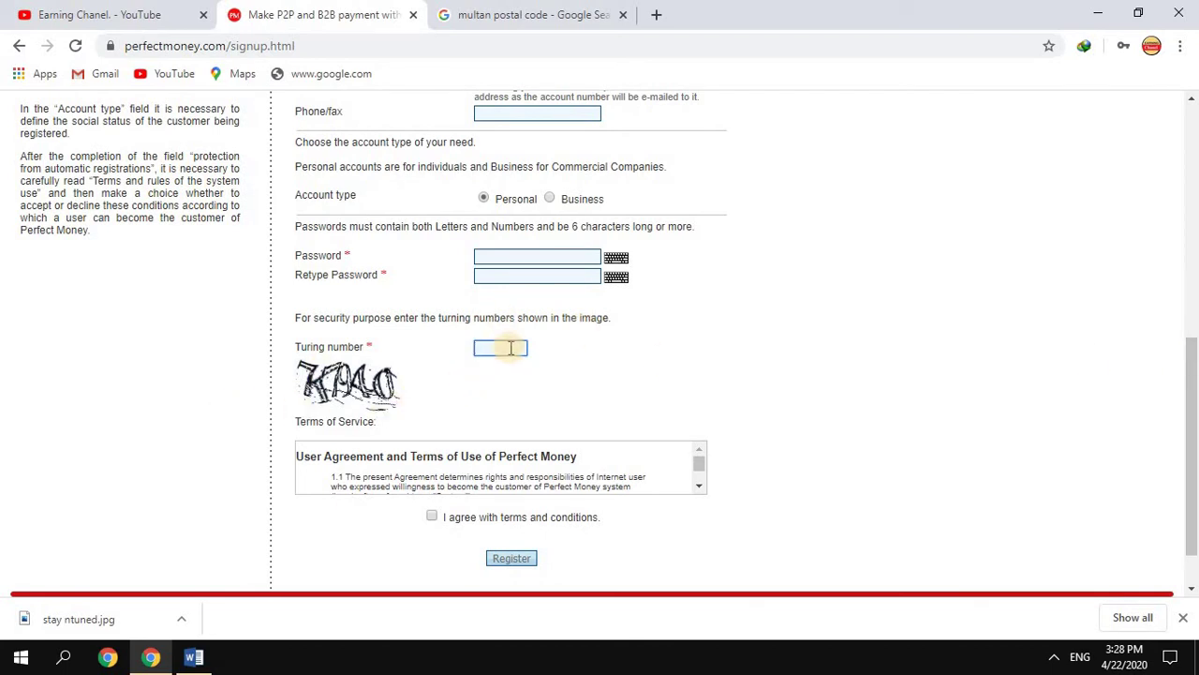
type("717940")
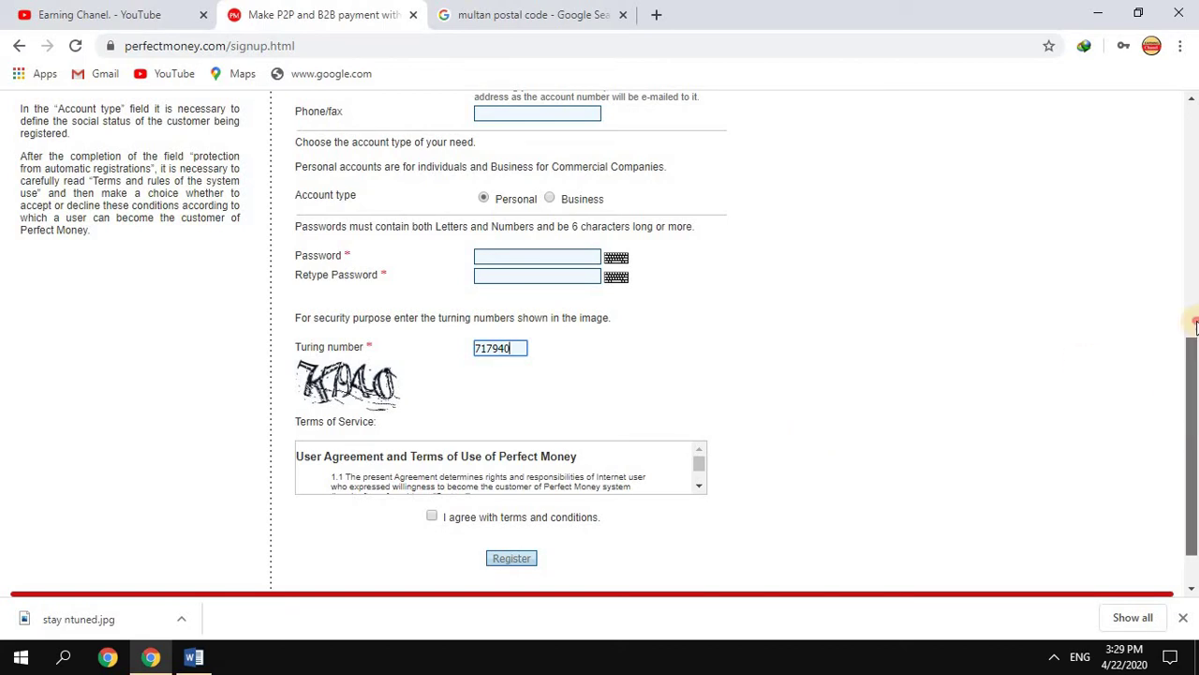
scroll(1191, 394, "up", 2)
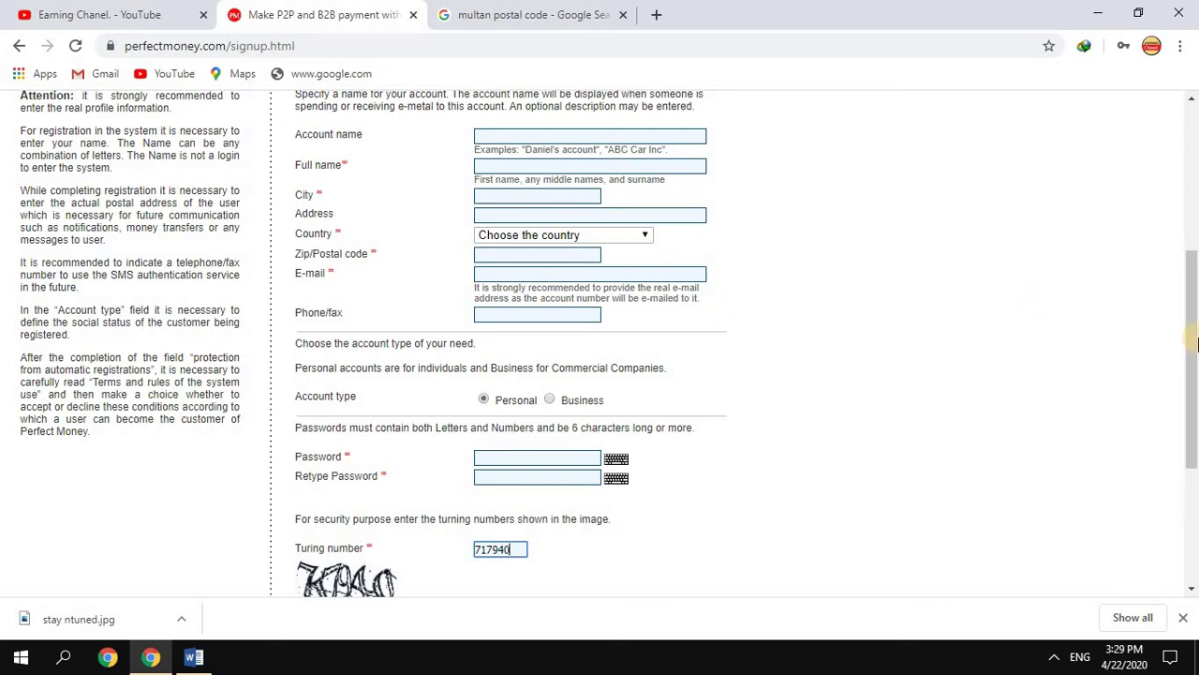
left_click_drag(1196, 343, 1196, 180)
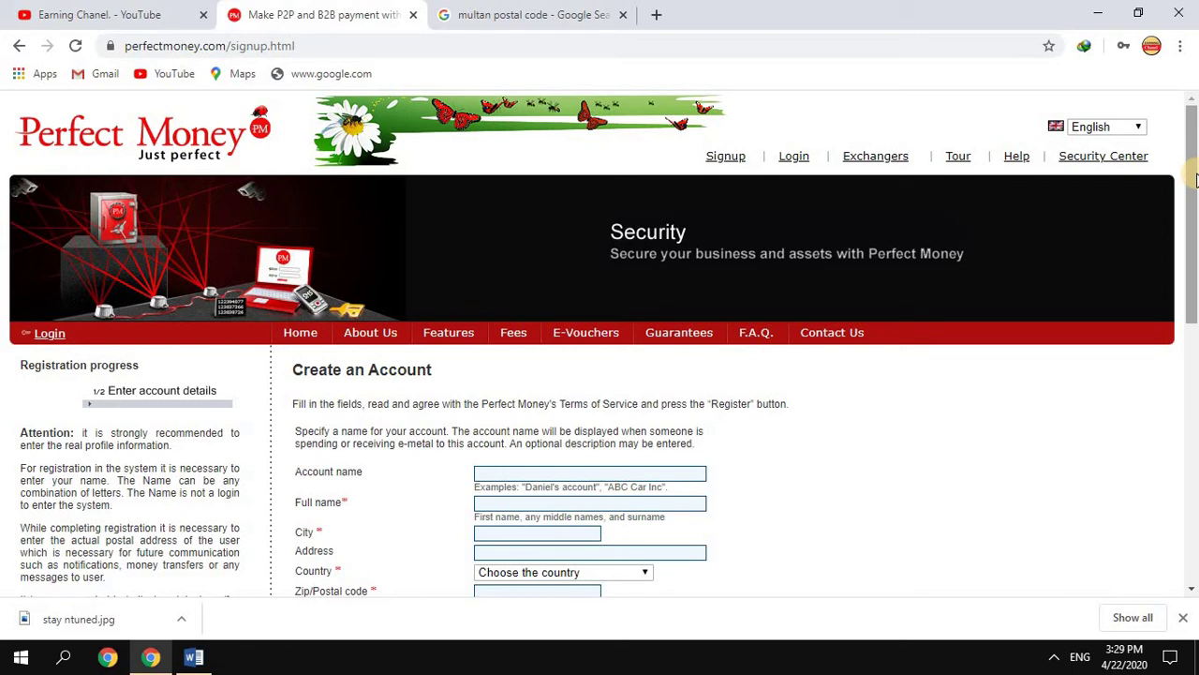
Go to the Perfect Money login page and scroll down to its sign-in fields
left_click(793, 159)
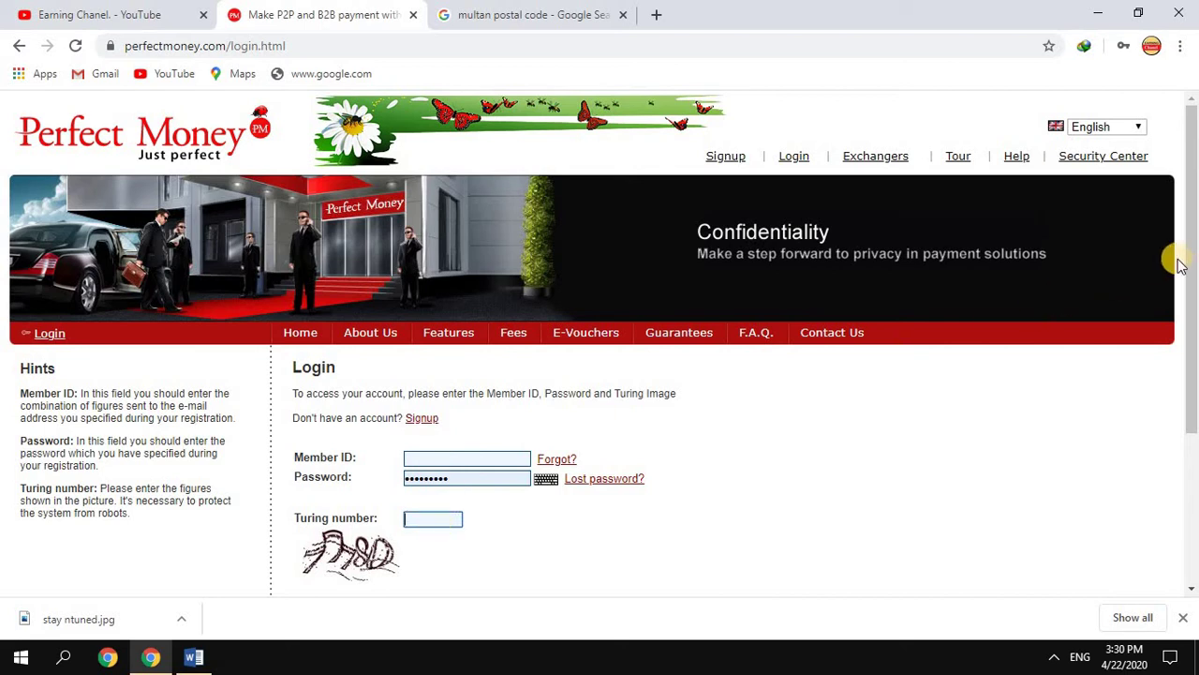
left_click_drag(1192, 281, 1192, 321)
scroll(1192, 321, "down", 1)
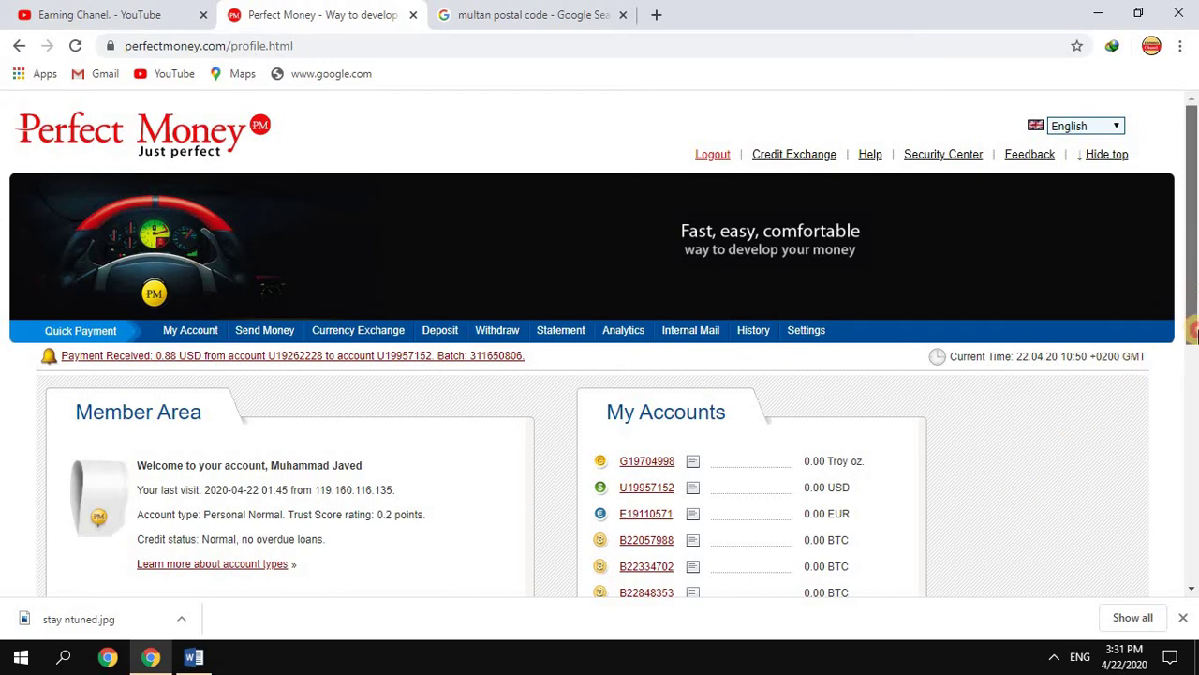
scroll(1141, 352, "down", 2)
left_click(693, 362)
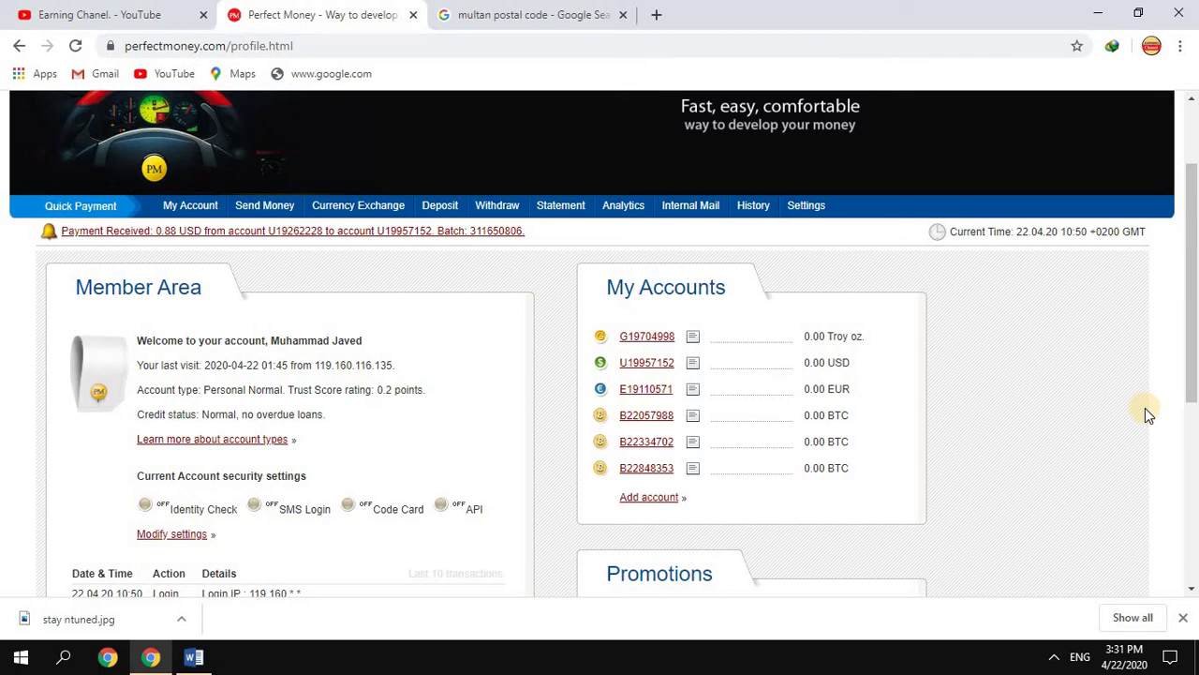
right_click(647, 367)
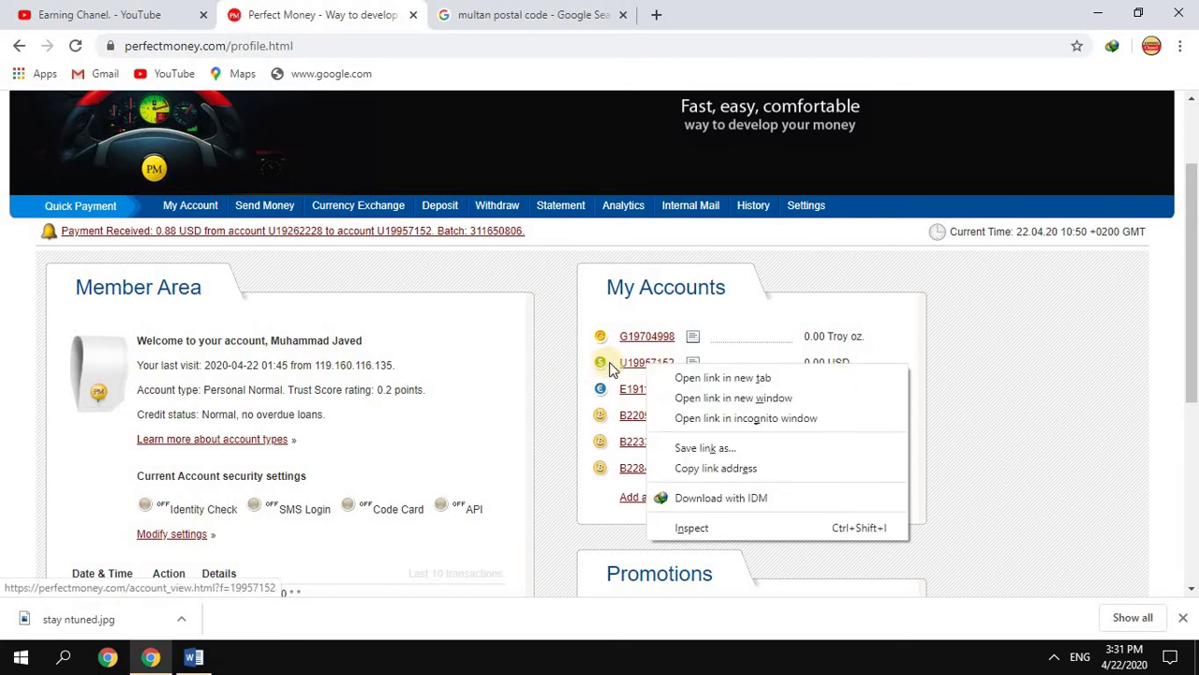
left_click(537, 372)
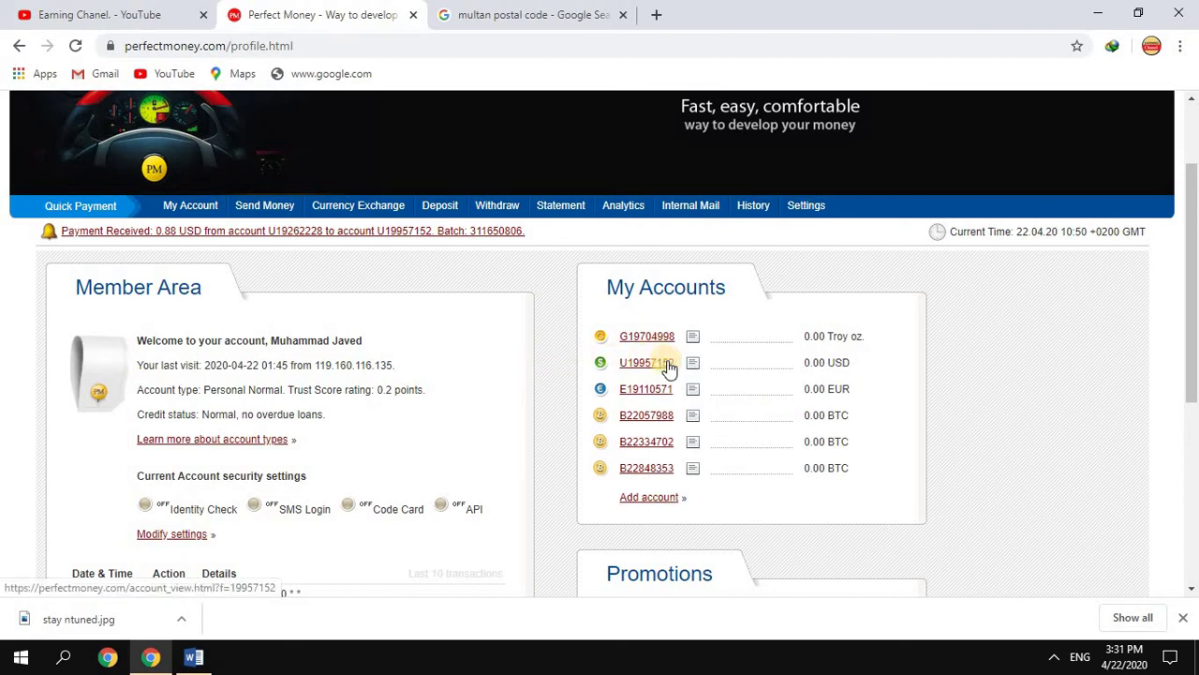
mouse_move(650, 362)
left_mouse_down()
mouse_move(599, 356)
mouse_move(663, 351)
mouse_move(663, 362)
left_mouse_up()
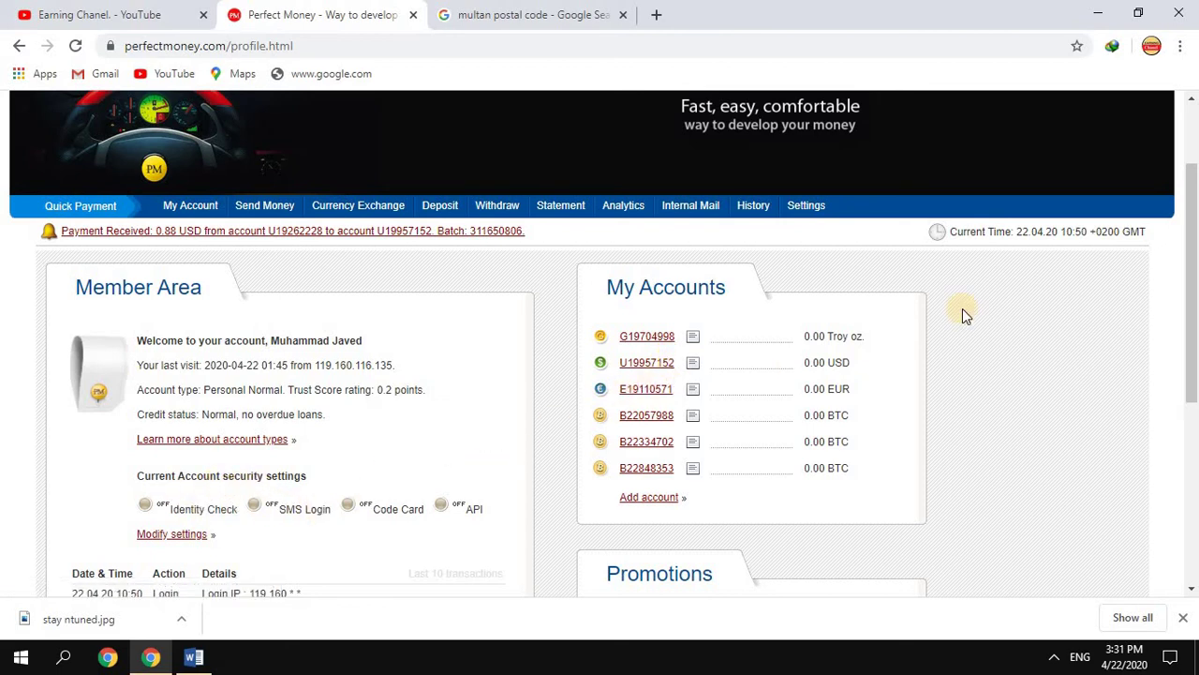
left_click_drag(1195, 217, 1196, 246)
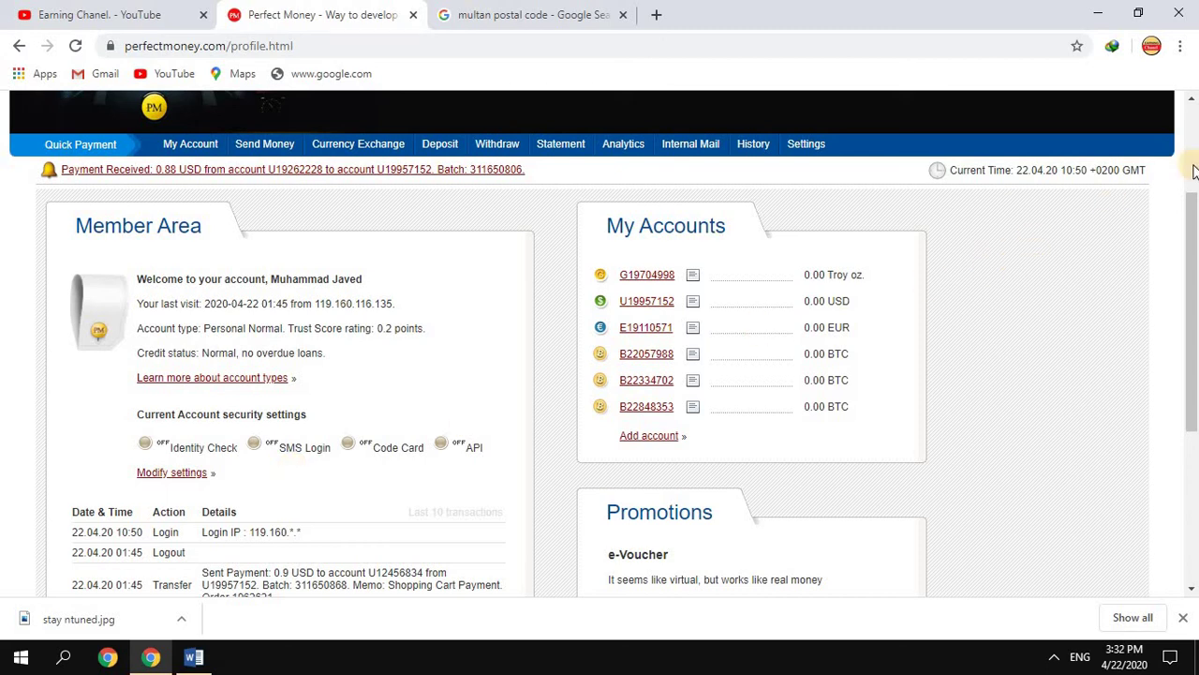
left_click(1195, 131)
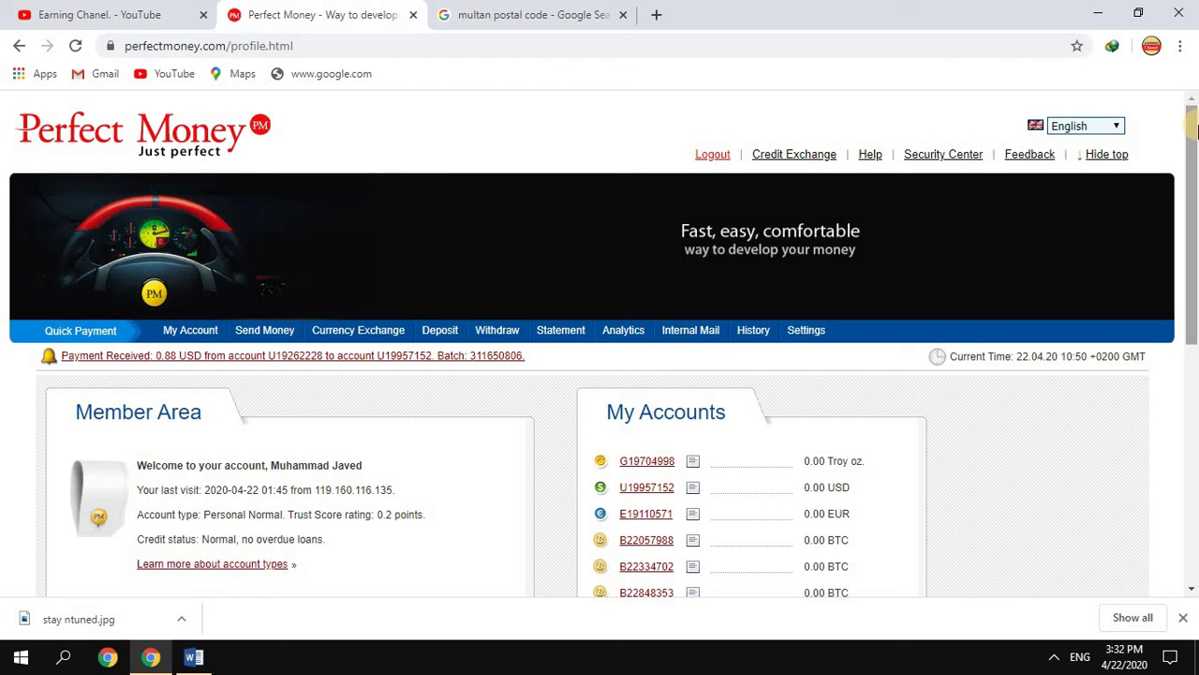
left_click(40, 14)
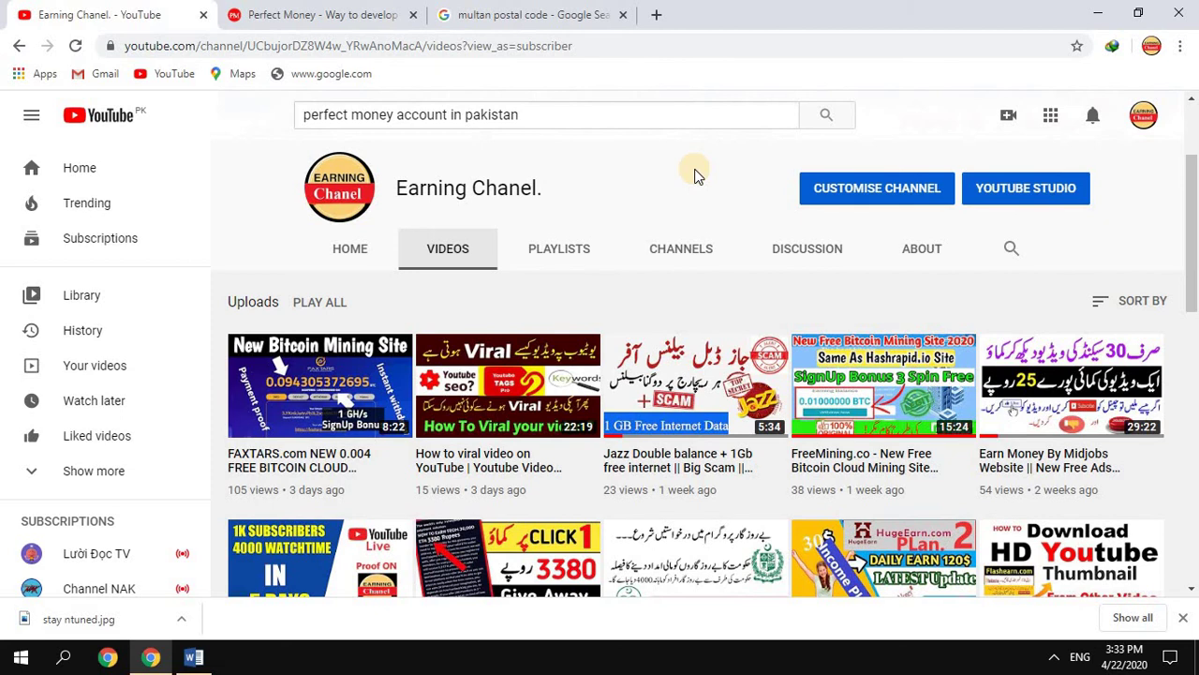
left_click(356, 12)
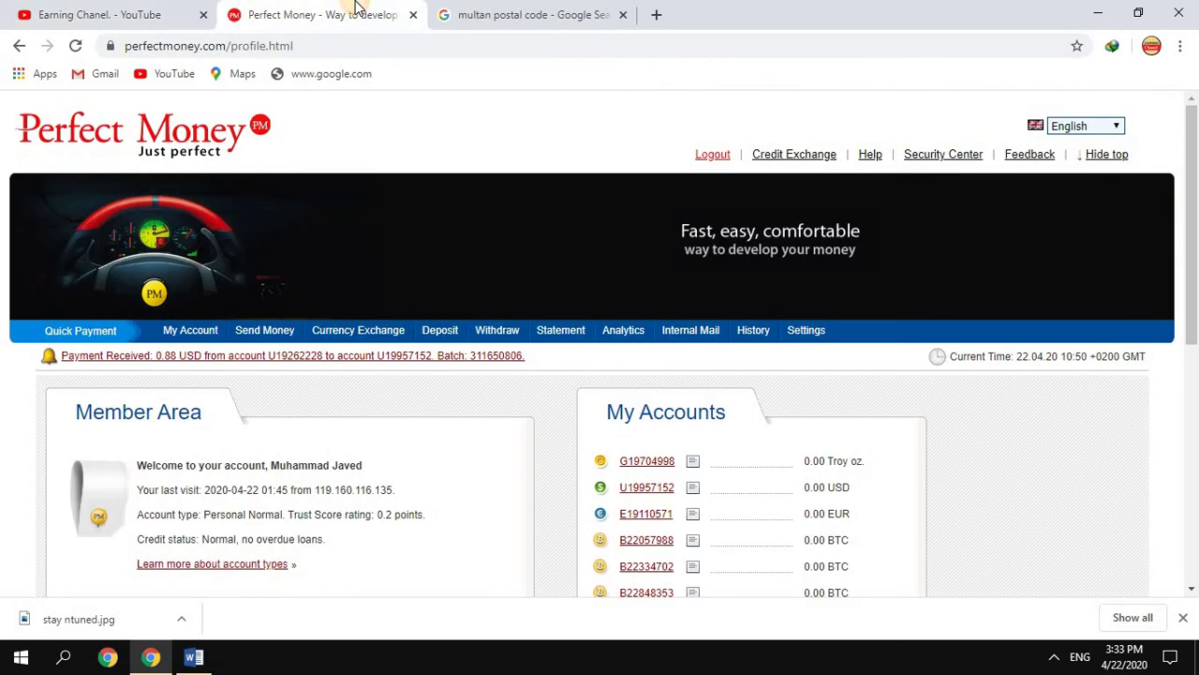